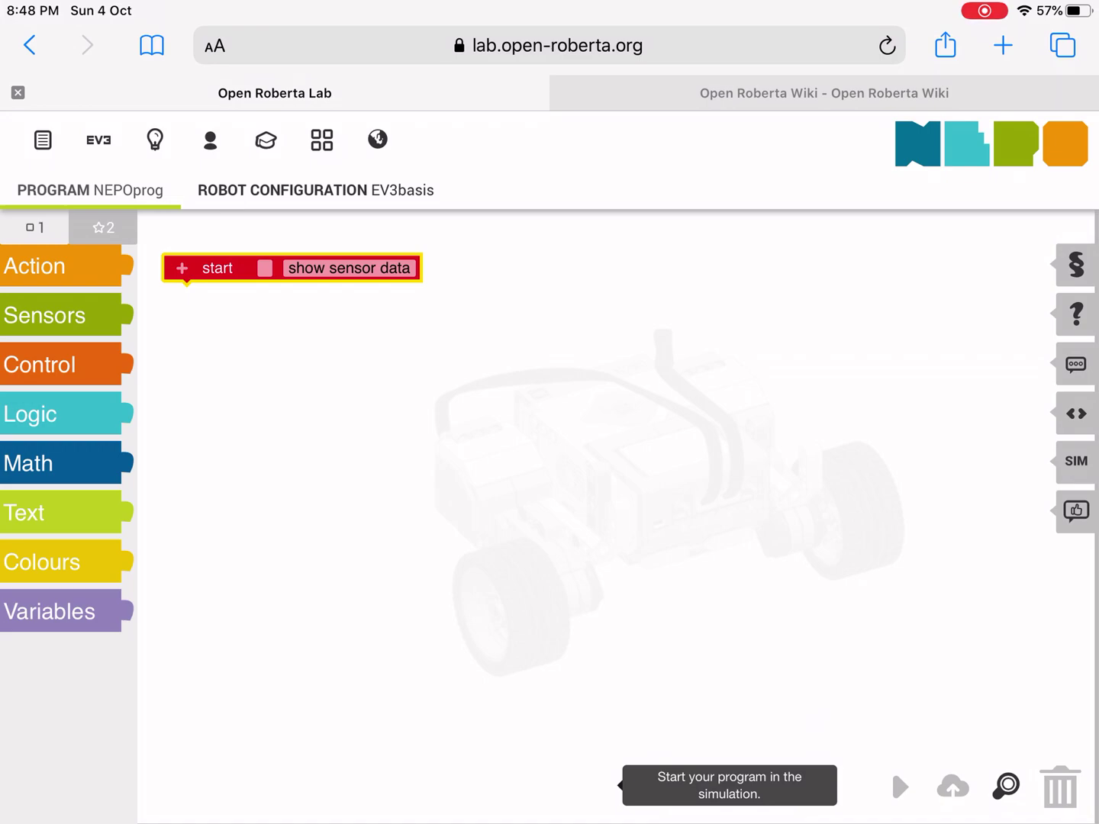
Step: Attach a drive-forwards block under start and set its distance to 50 cm
left_click(1077, 462)
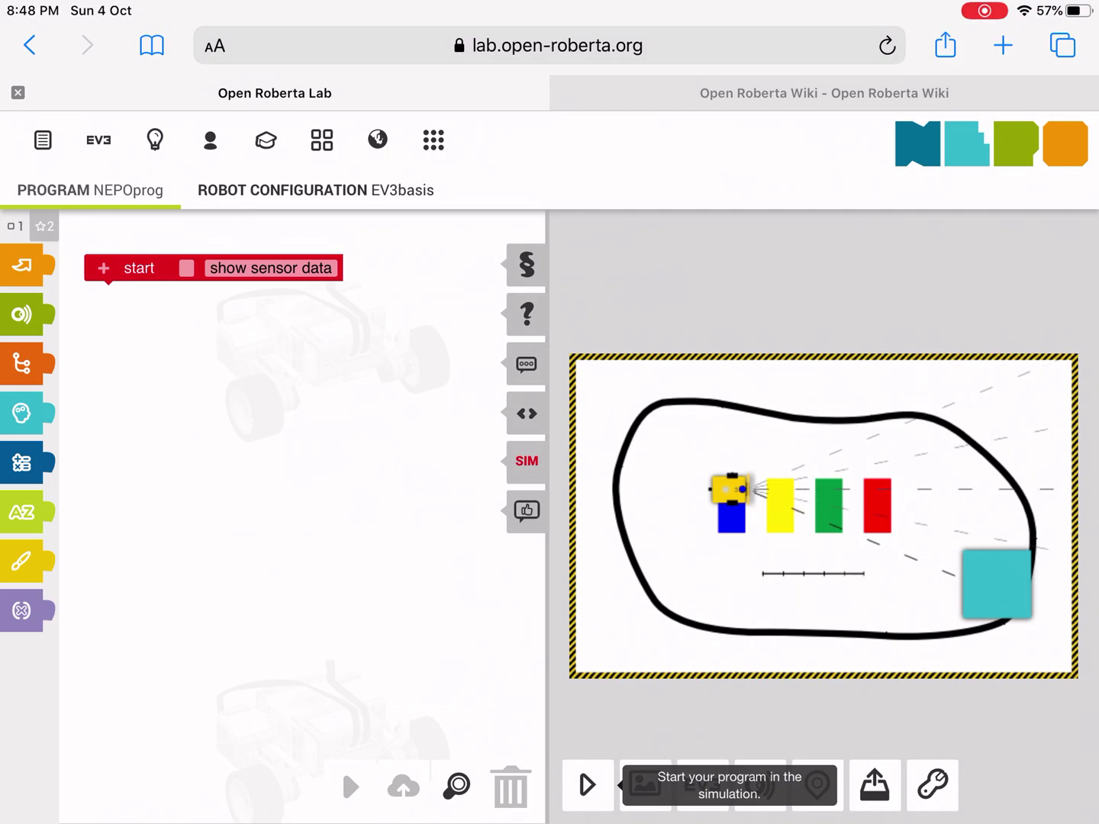
left_click(527, 461)
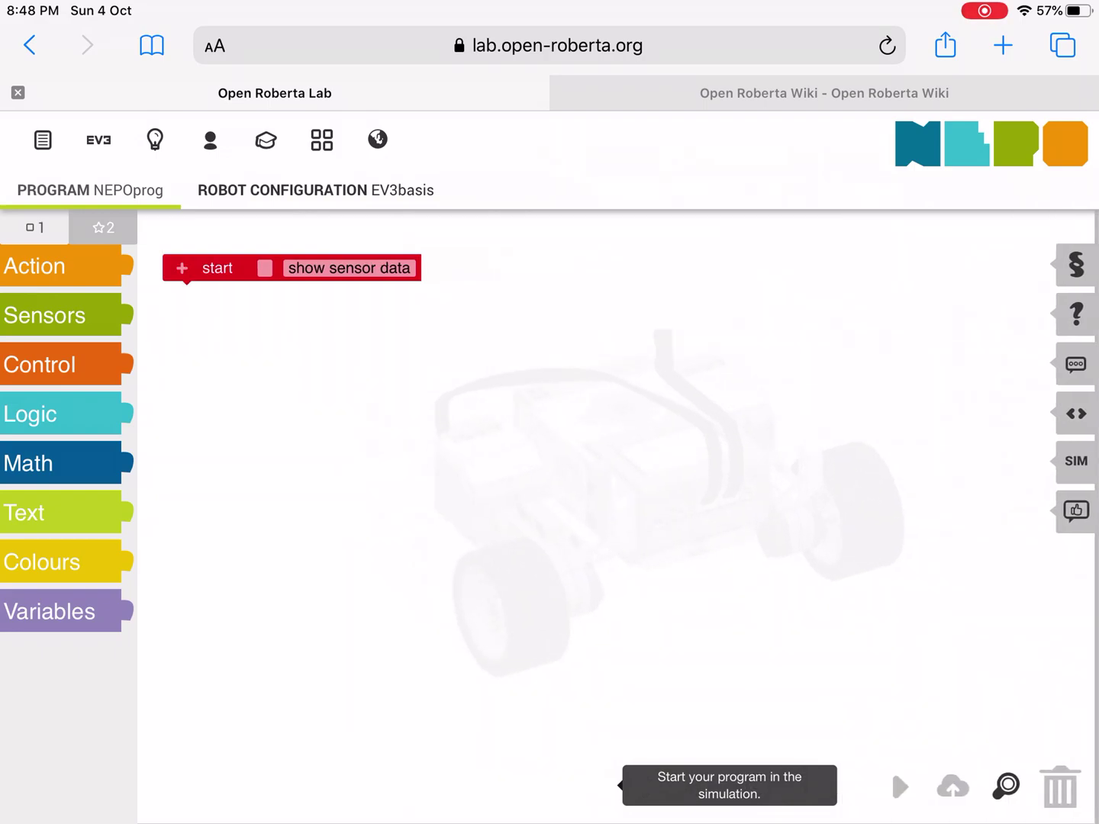
left_click(60, 267)
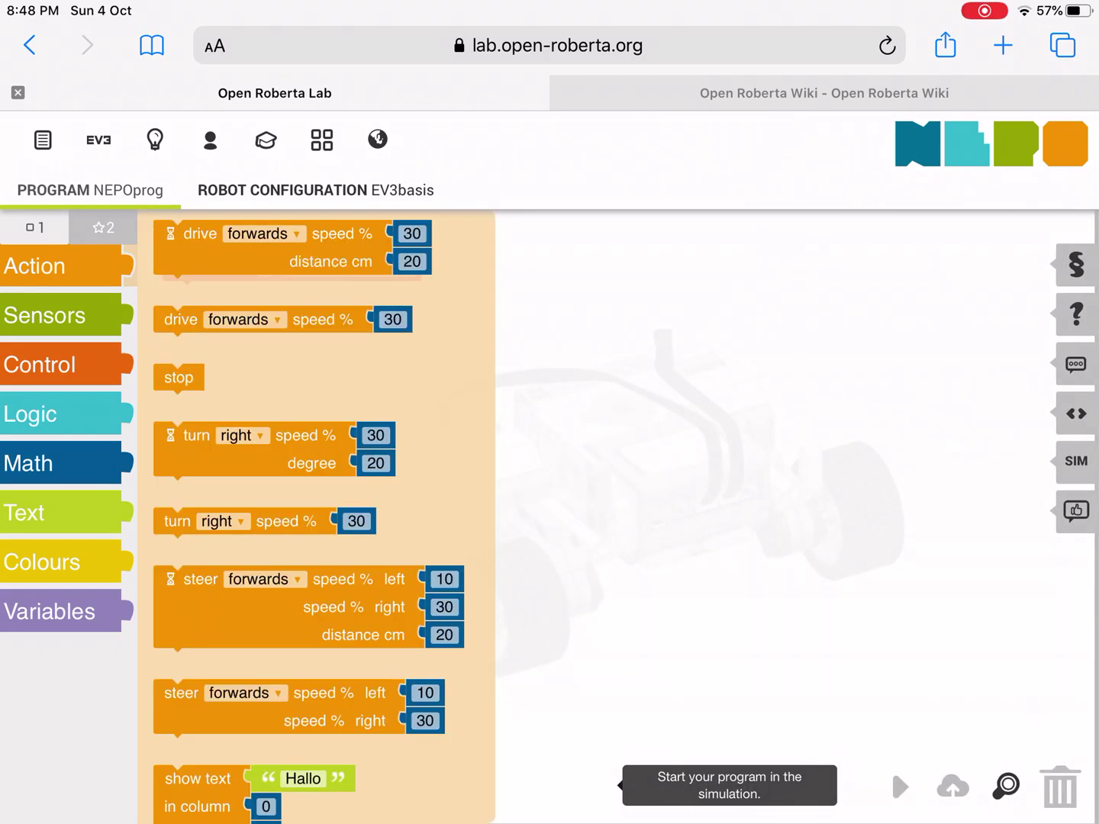
left_click_drag(197, 248, 207, 296)
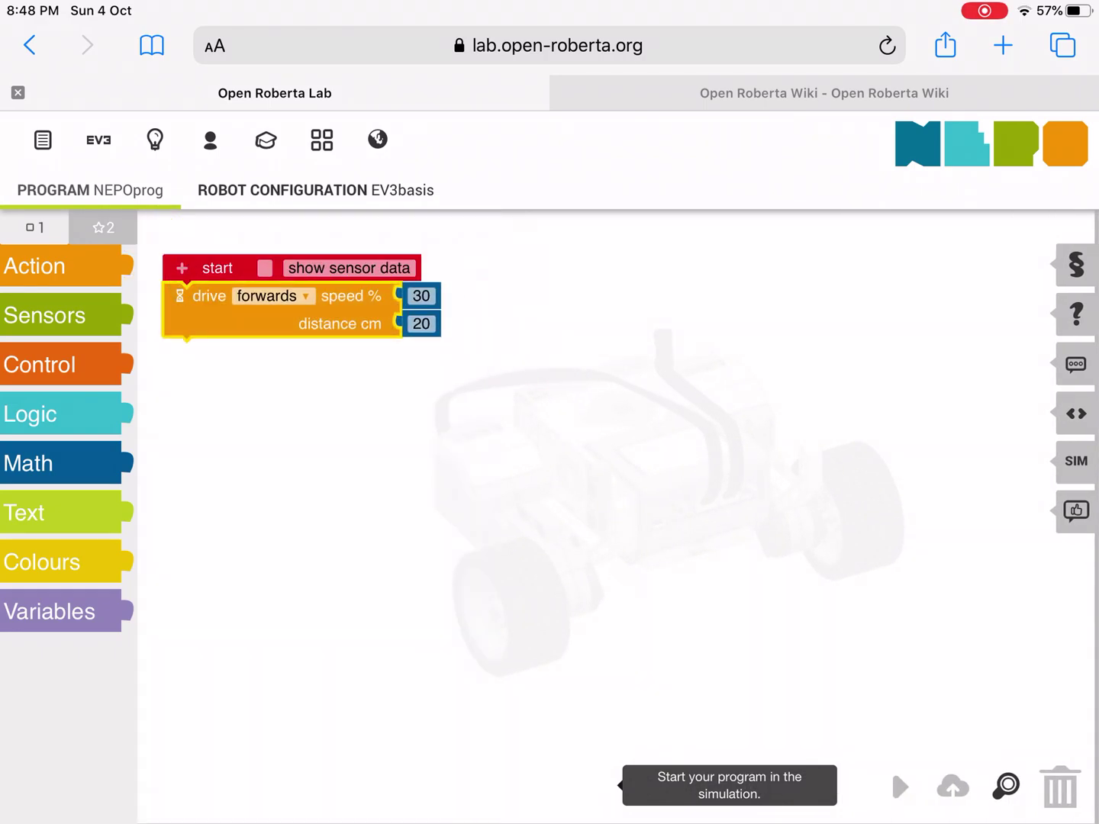
left_click(421, 325)
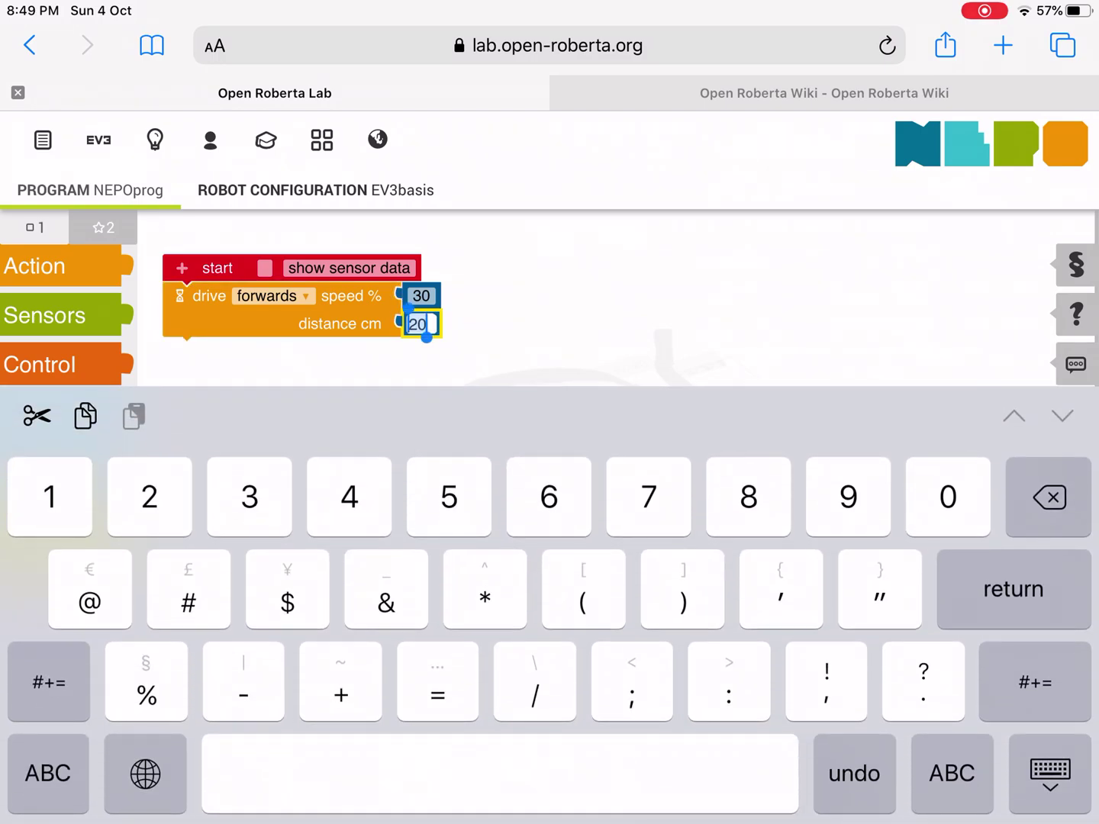
type("50")
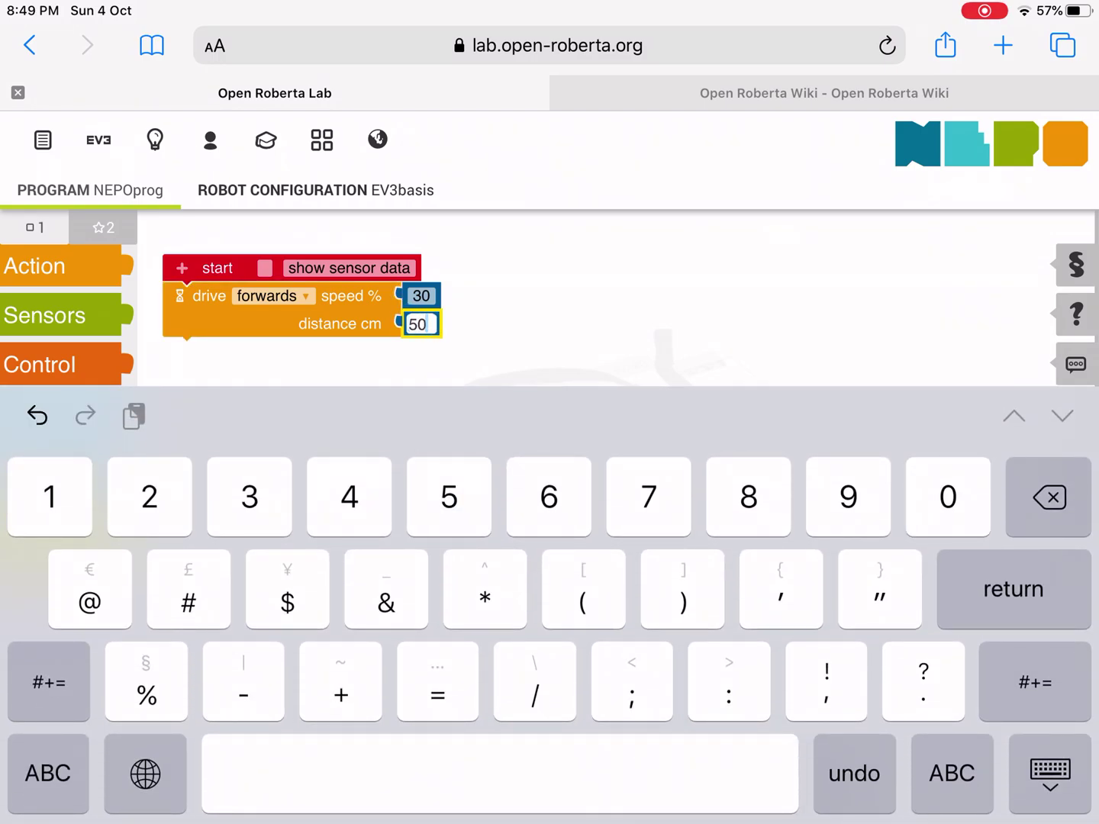
left_click(1050, 772)
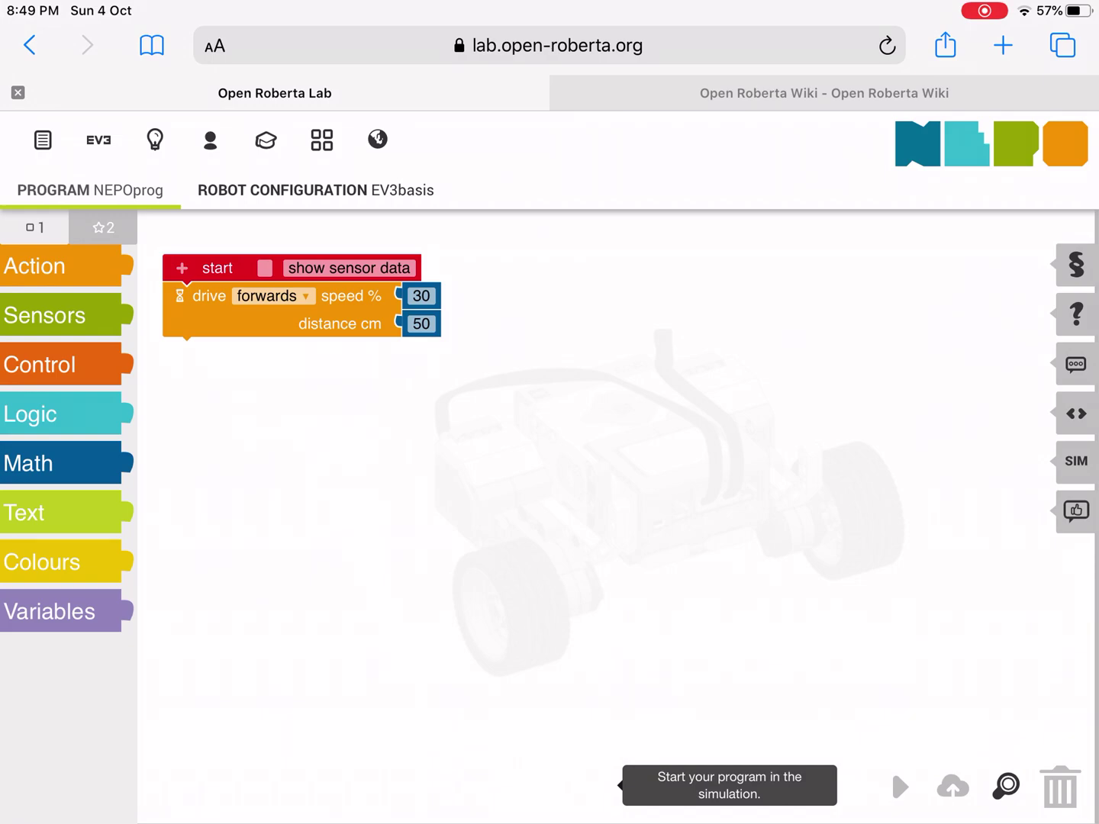
Step: Attach a turn-right block under the drive block and set it to 90 degrees
left_click(60, 265)
left_click_drag(258, 447, 275, 364)
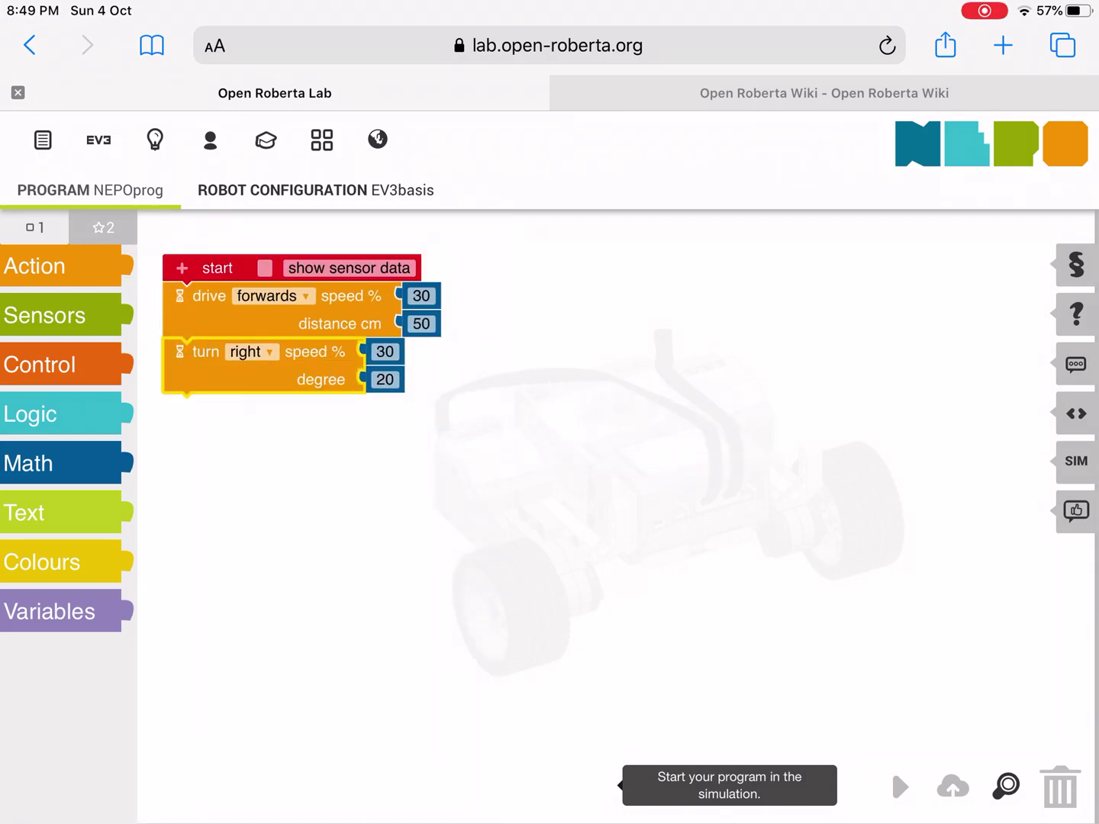
double_click(384, 379)
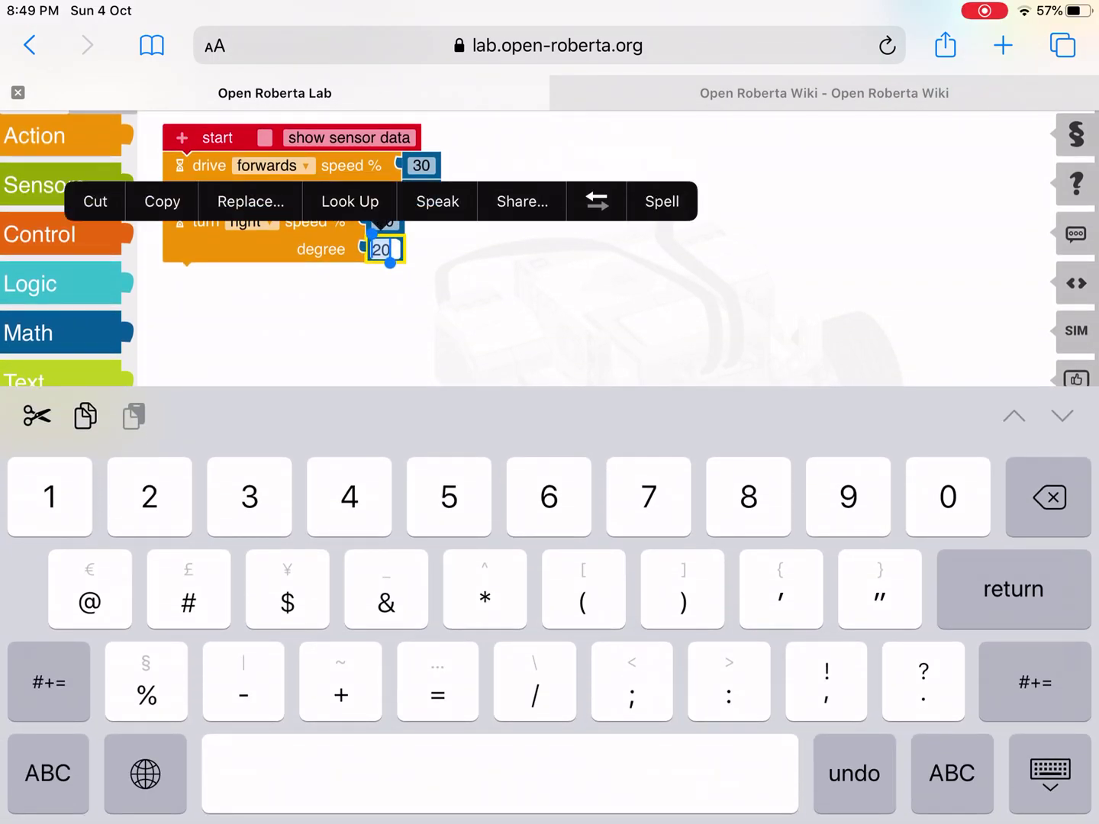
type("90")
key("Return")
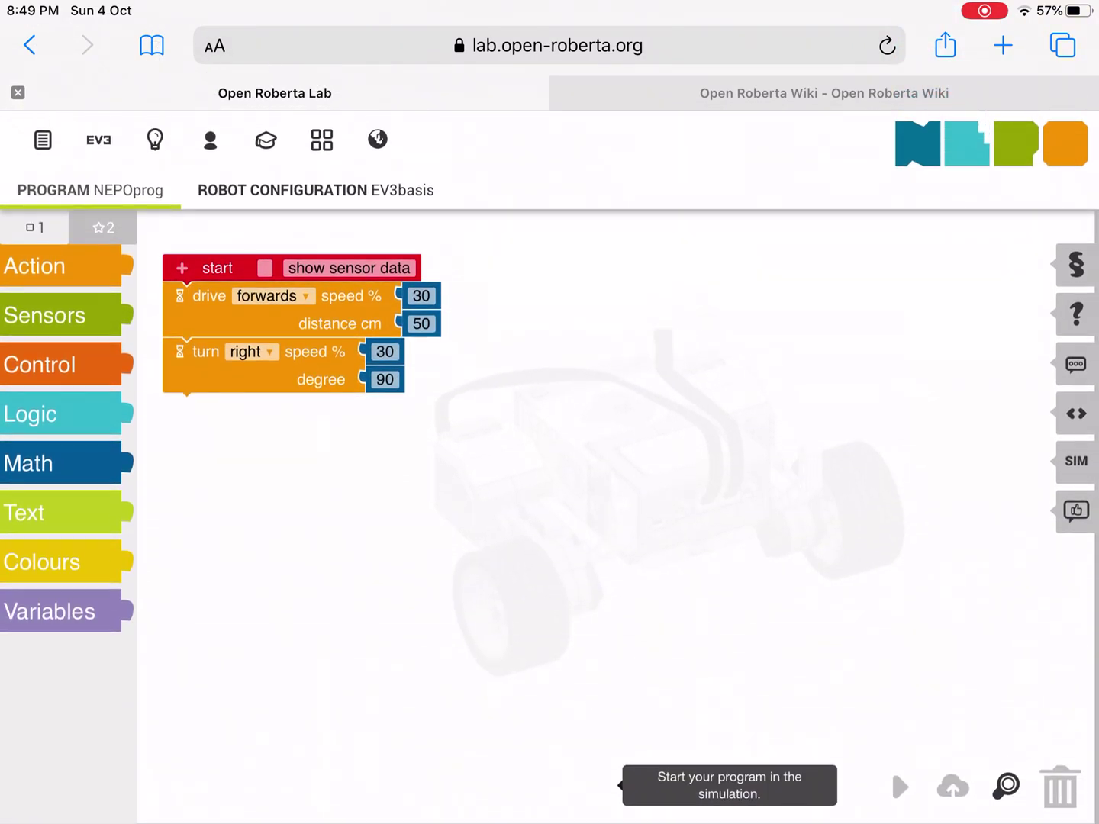
left_click(899, 785)
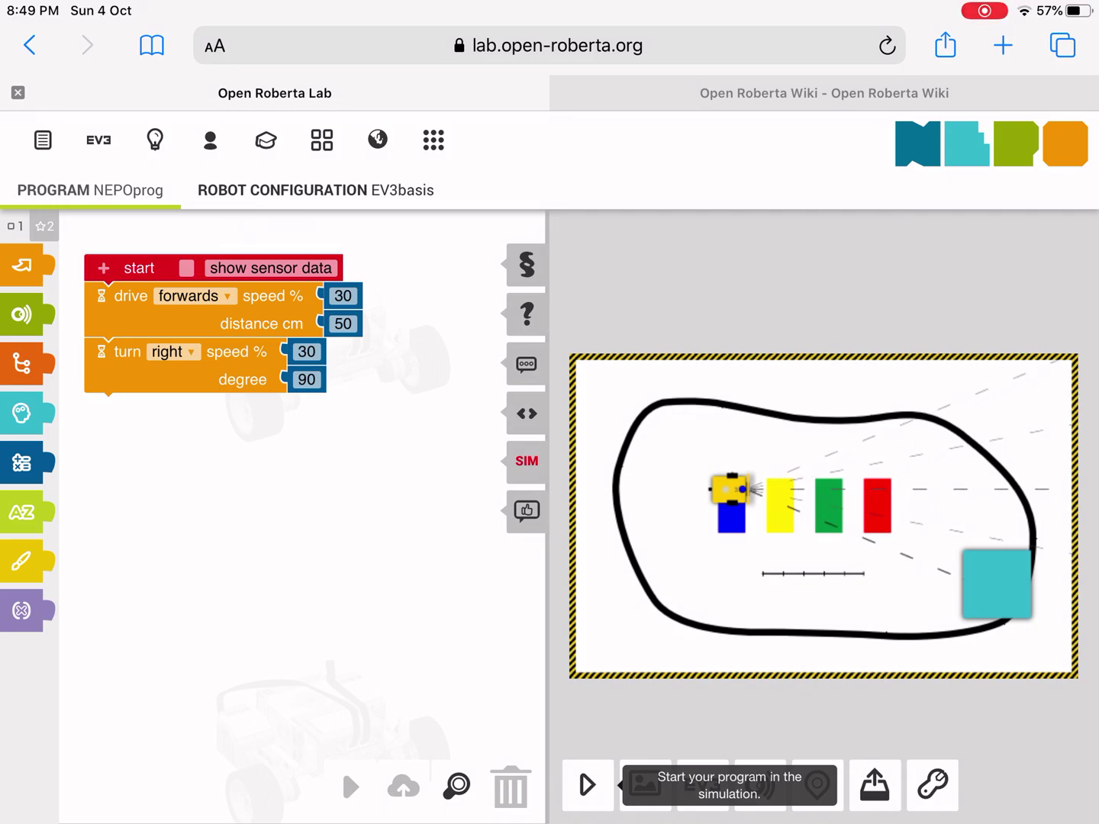
Step: Run the drive-50-cm-and-turn-right program in the simulator, then close the simulation
left_click(588, 785)
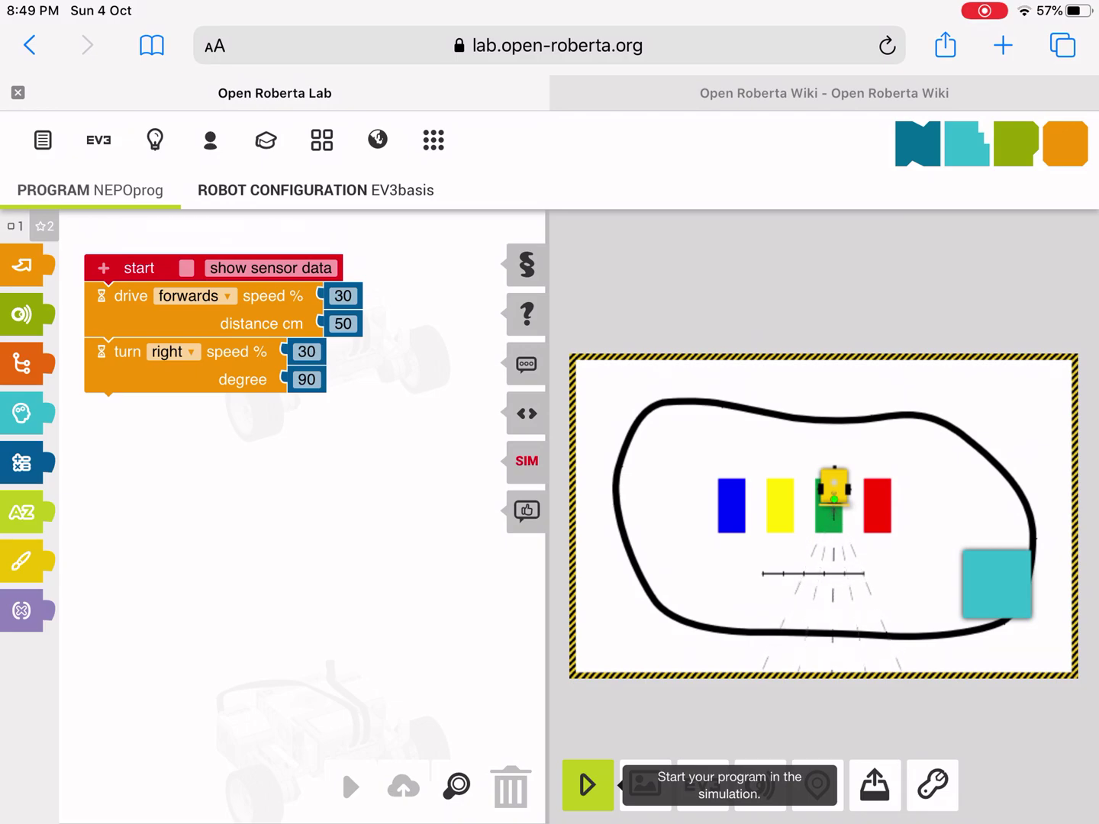
left_click(526, 461)
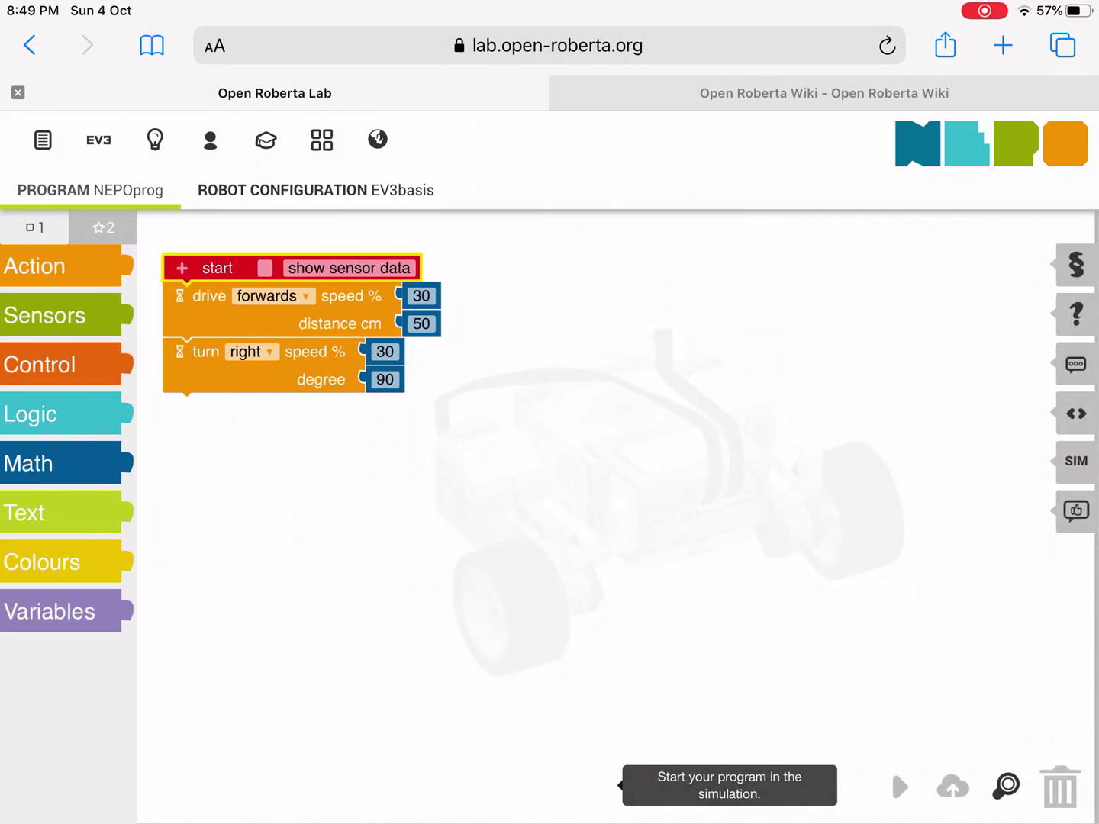
Step: Shift the program right and add a second drive 50 cm and turn-right 90° pair
left_click_drag(218, 269, 331, 242)
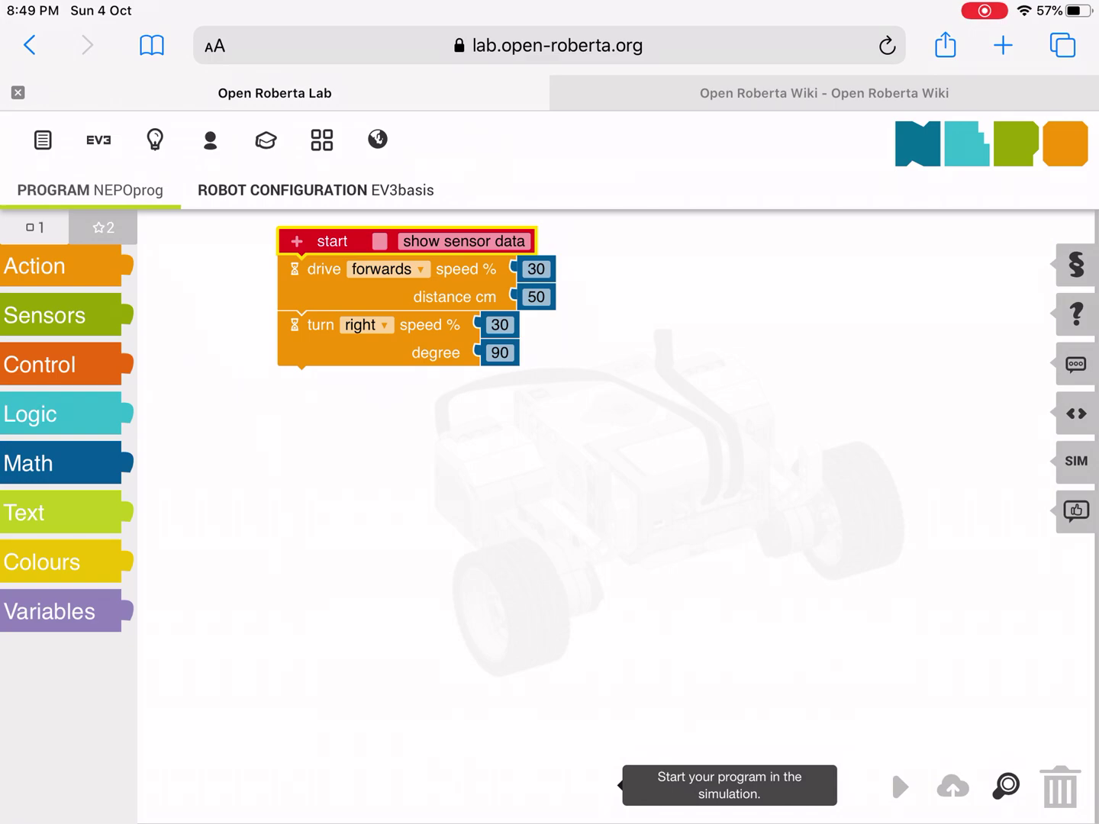
left_click(60, 266)
left_click_drag(201, 317, 403, 394)
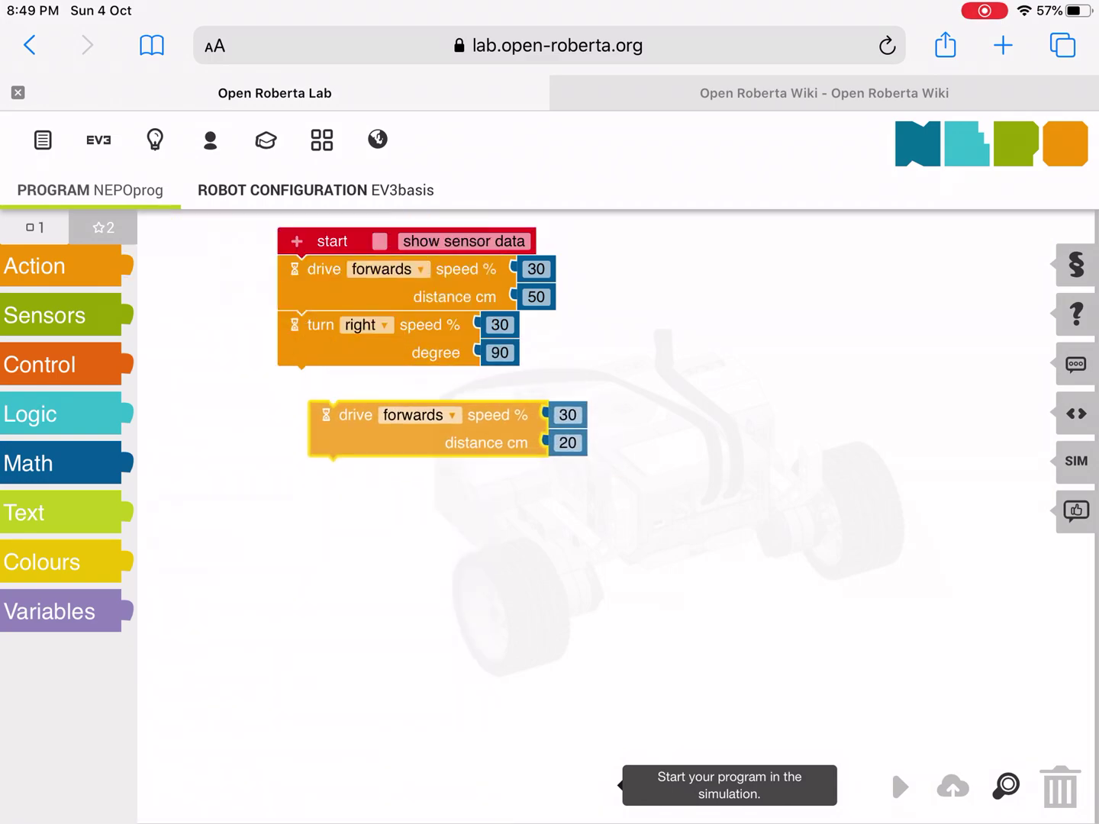
left_click(537, 407)
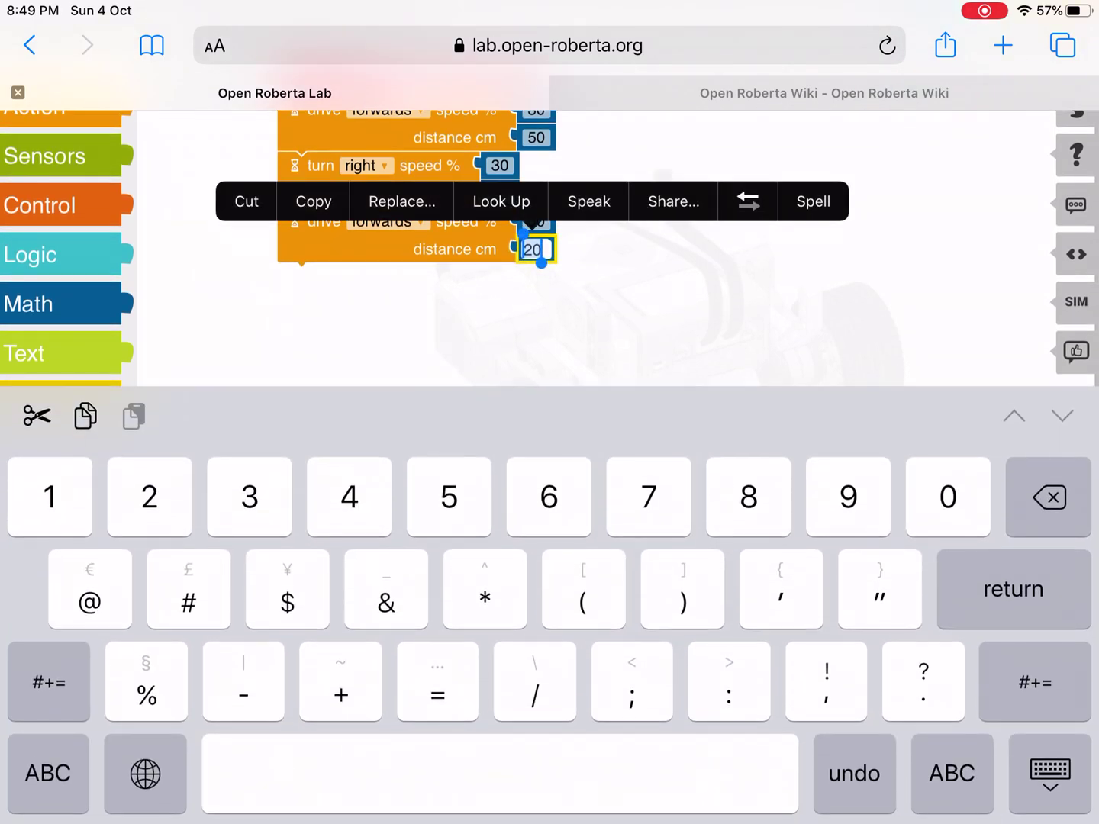
type("50")
key("Return")
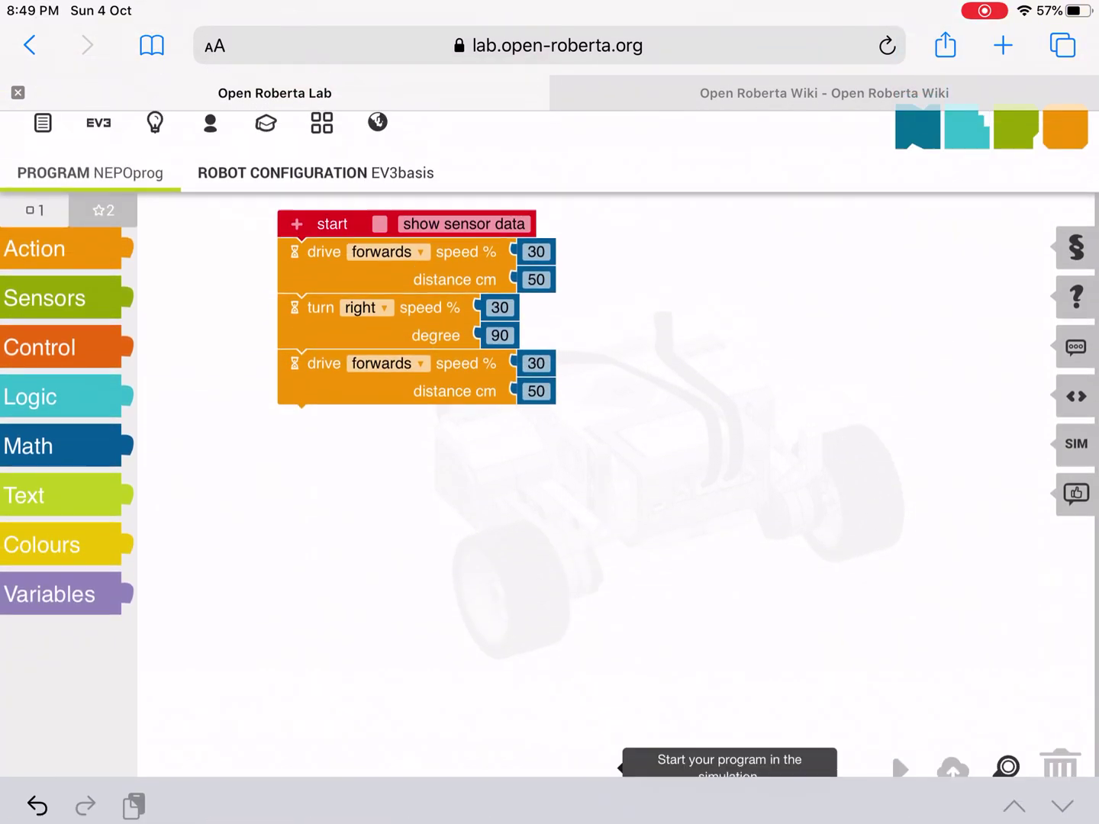
left_click(60, 267)
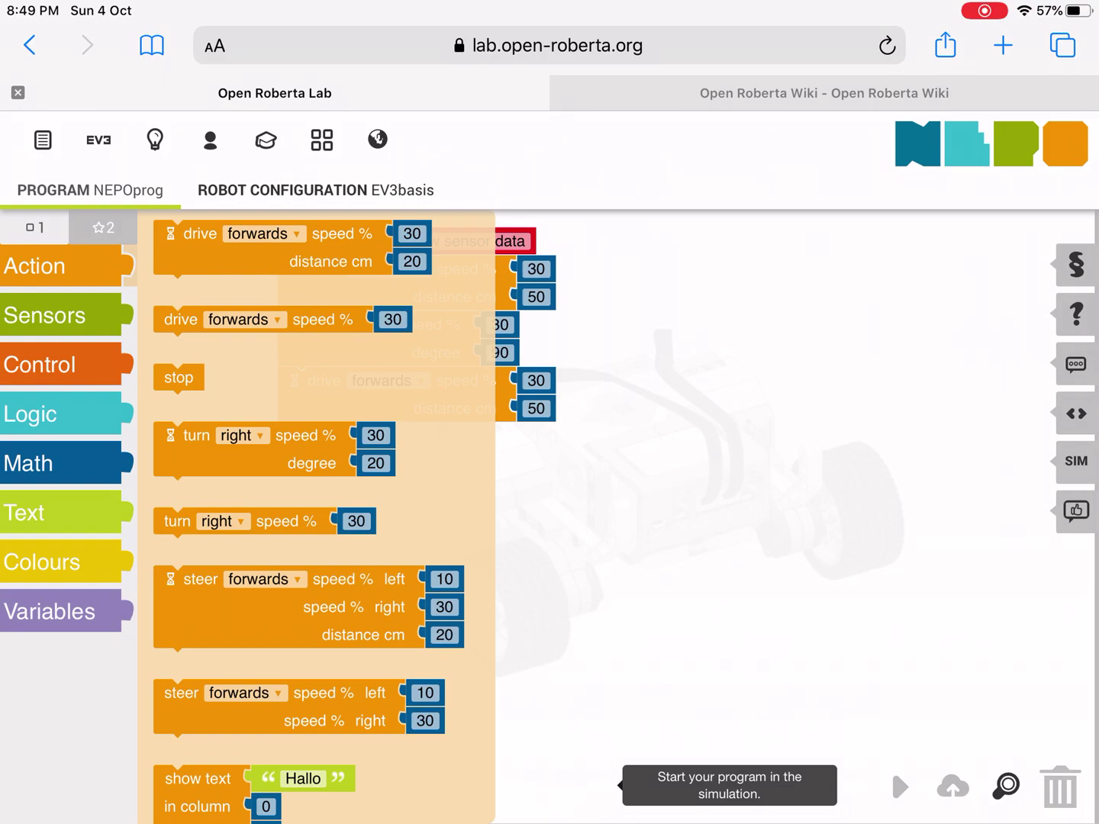
left_click_drag(197, 435, 322, 436)
left_click(500, 463)
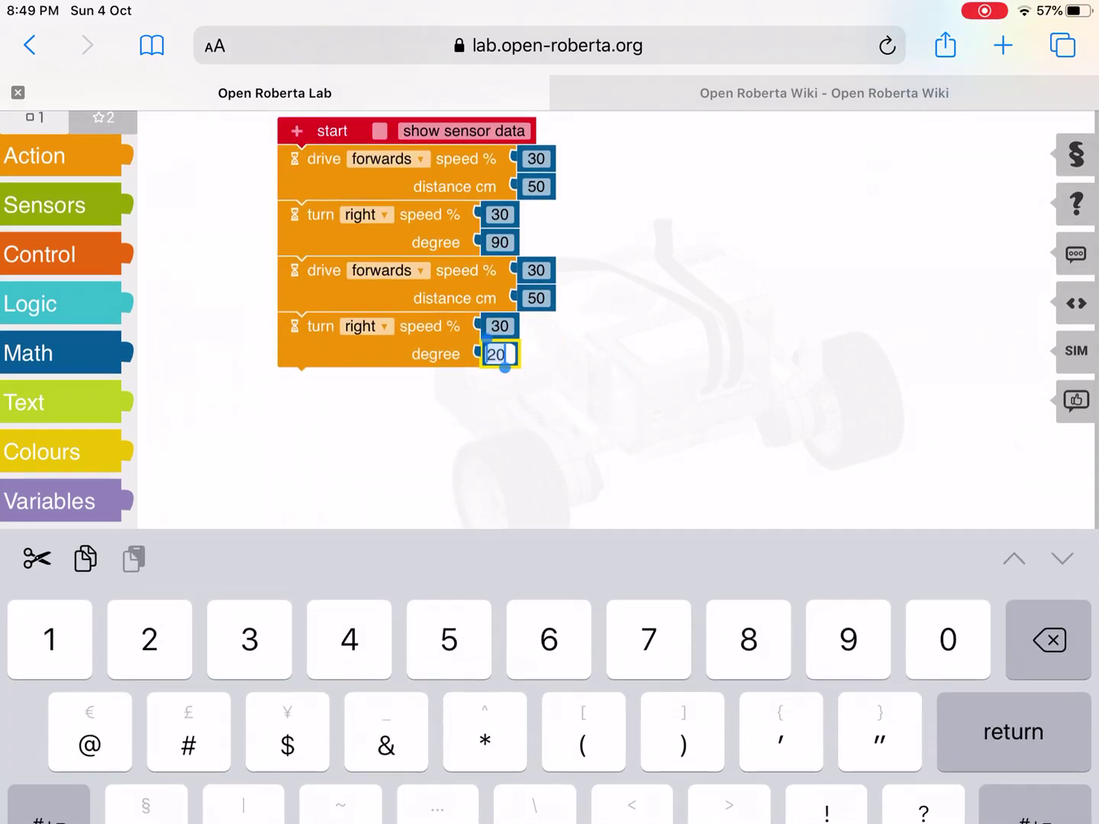
left_click(849, 496)
type("90")
left_click(948, 496)
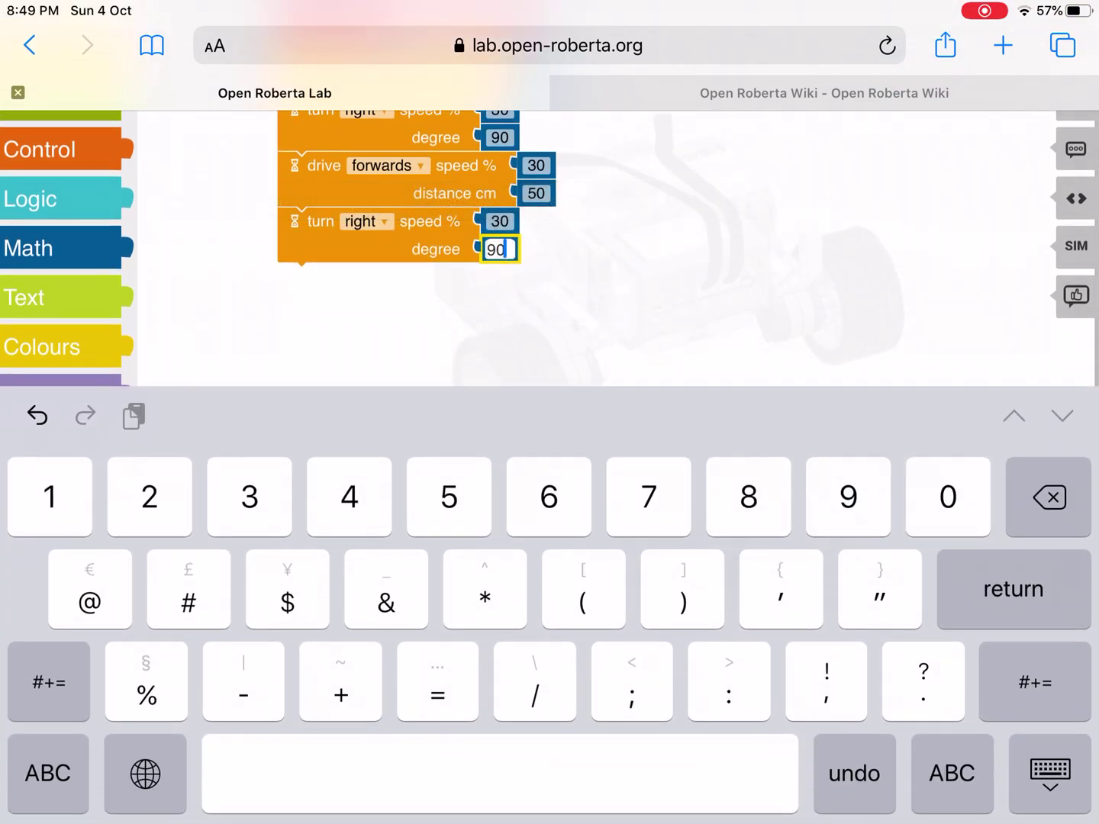
left_click(1013, 589)
Step: Add a third drive-forwards 50 cm block and turn-right 90° block
left_click(60, 266)
left_click_drag(245, 245, 322, 524)
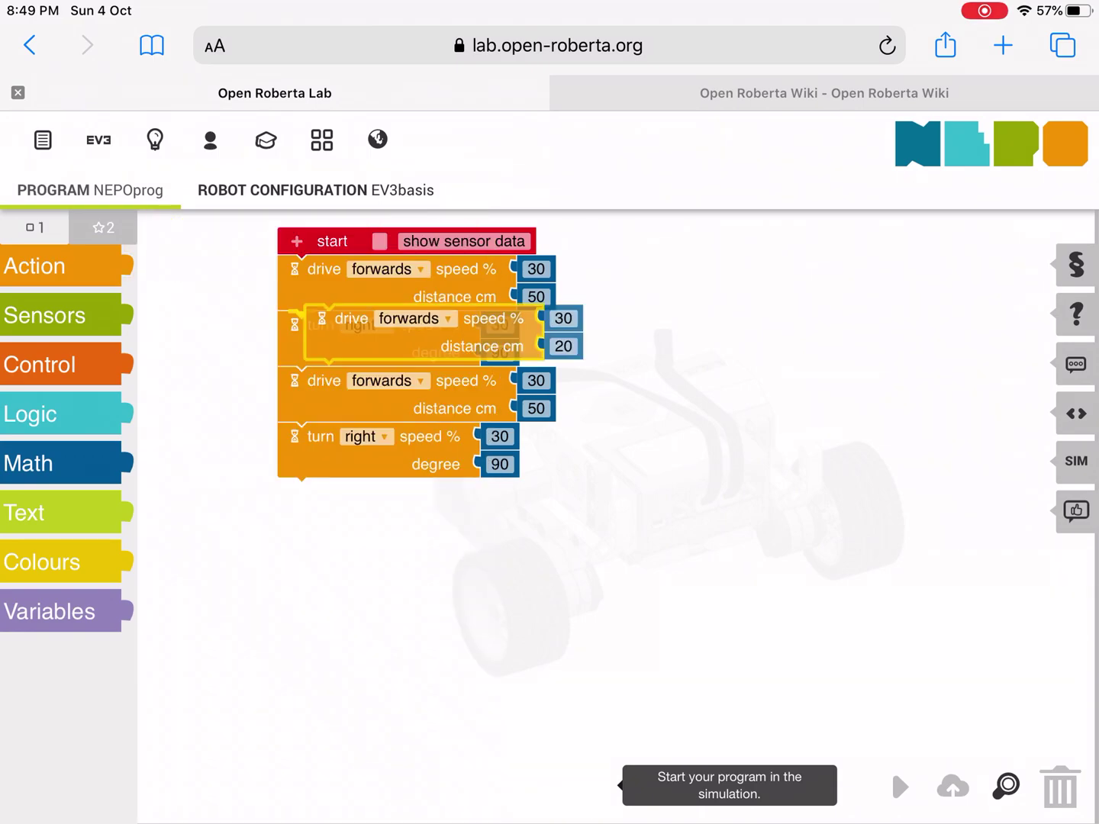
left_click(536, 520)
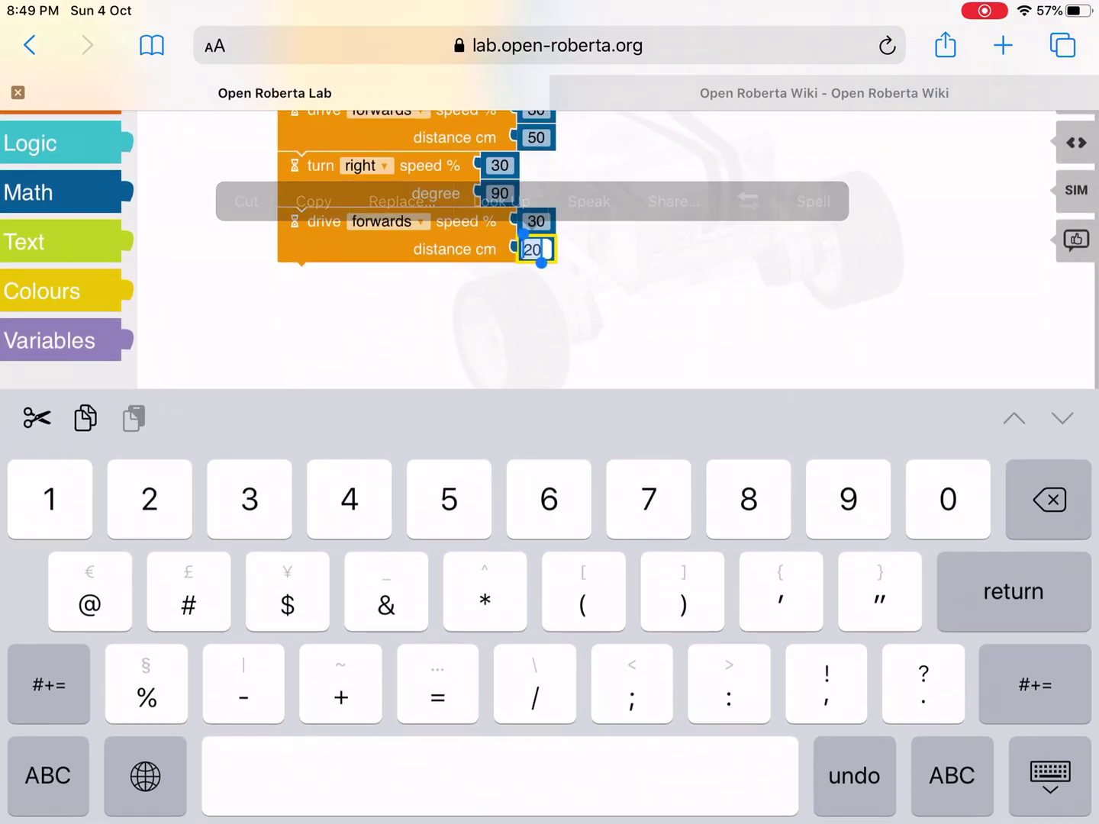
left_click(448, 496)
type("50")
left_click(949, 496)
left_click(1014, 589)
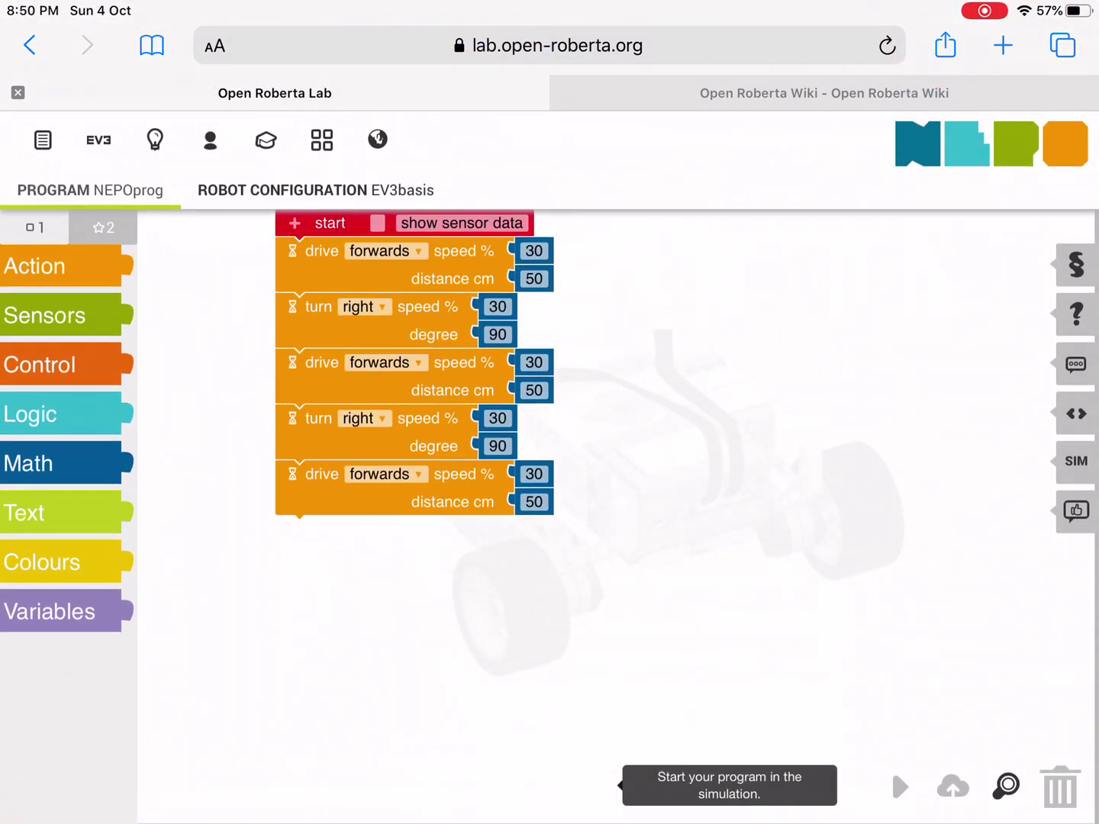
left_click(60, 266)
left_click_drag(250, 446, 370, 541)
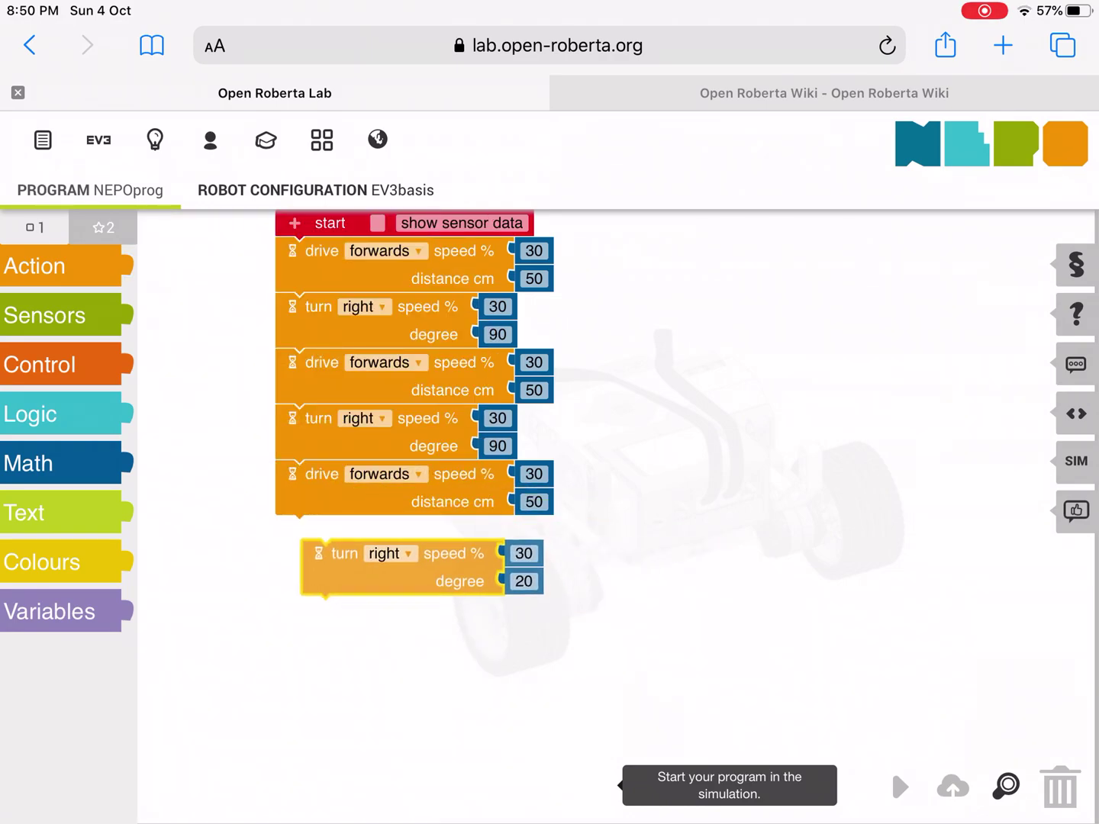
left_click(498, 557)
type("90")
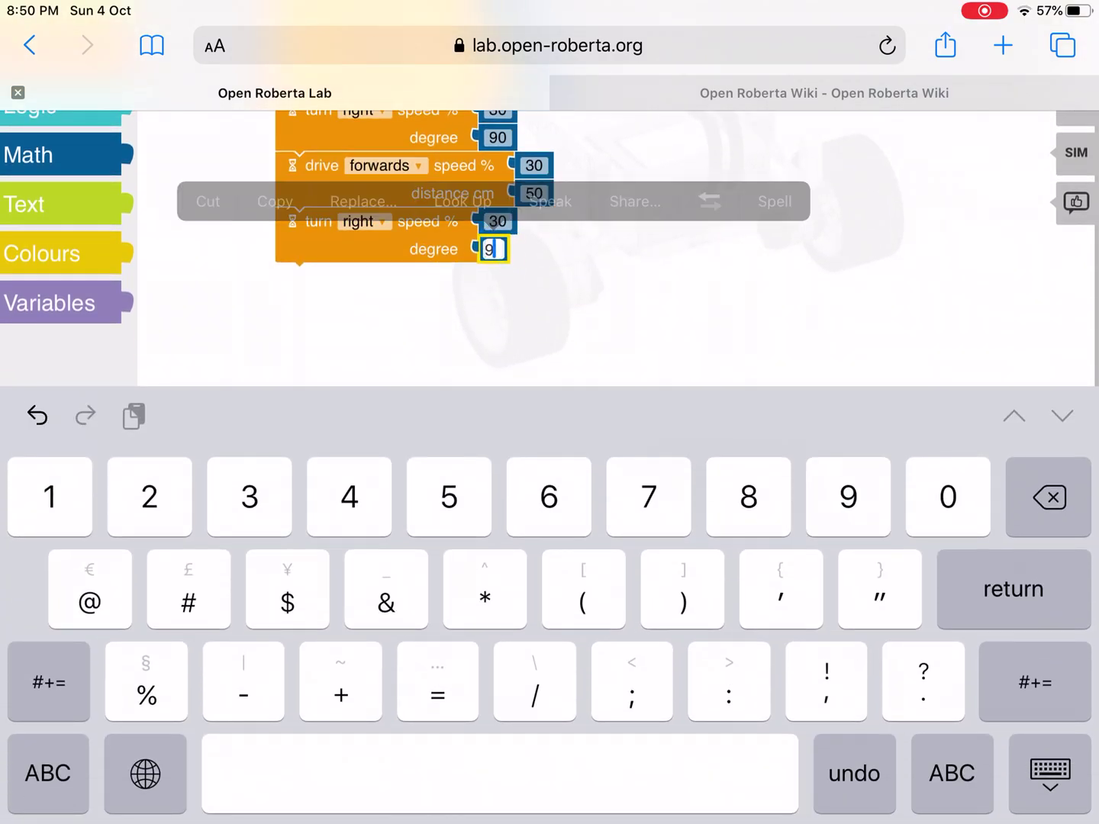
key("Return")
Step: Add the fourth drive-forwards 50 cm block and final turn-right 90° block
left_click(60, 266)
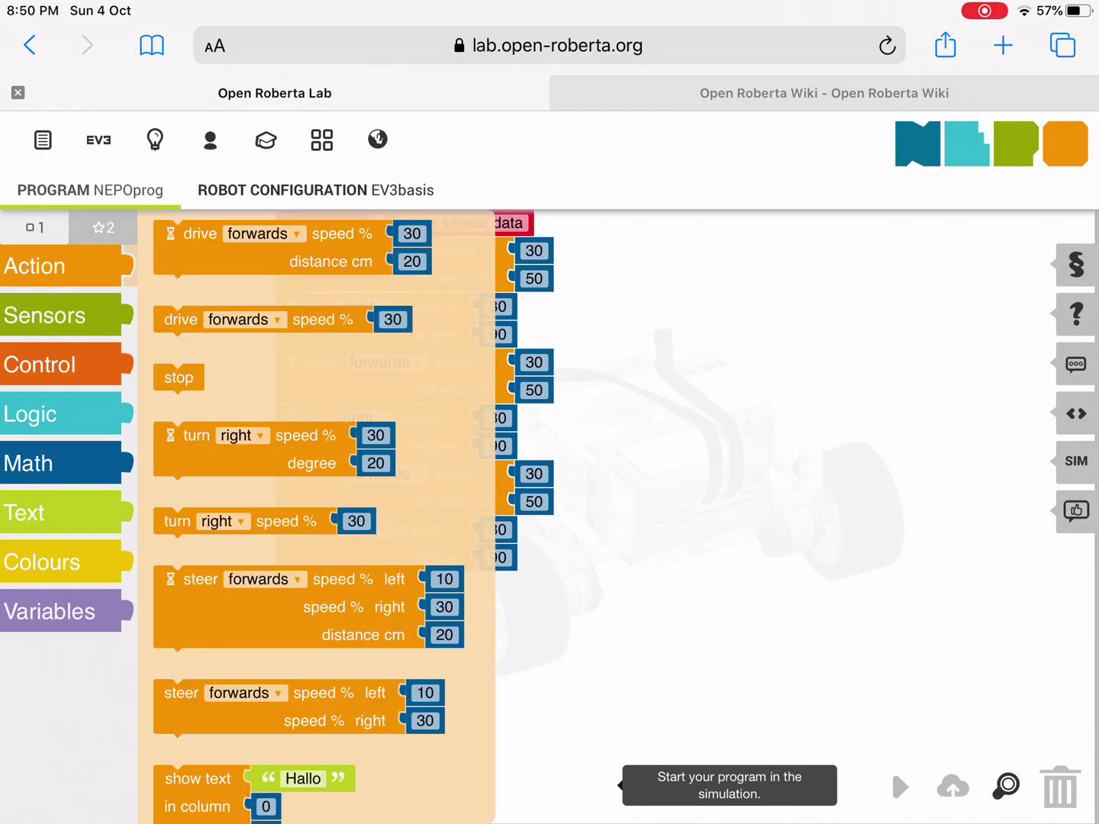
left_click_drag(258, 248, 446, 601)
left_click(499, 608)
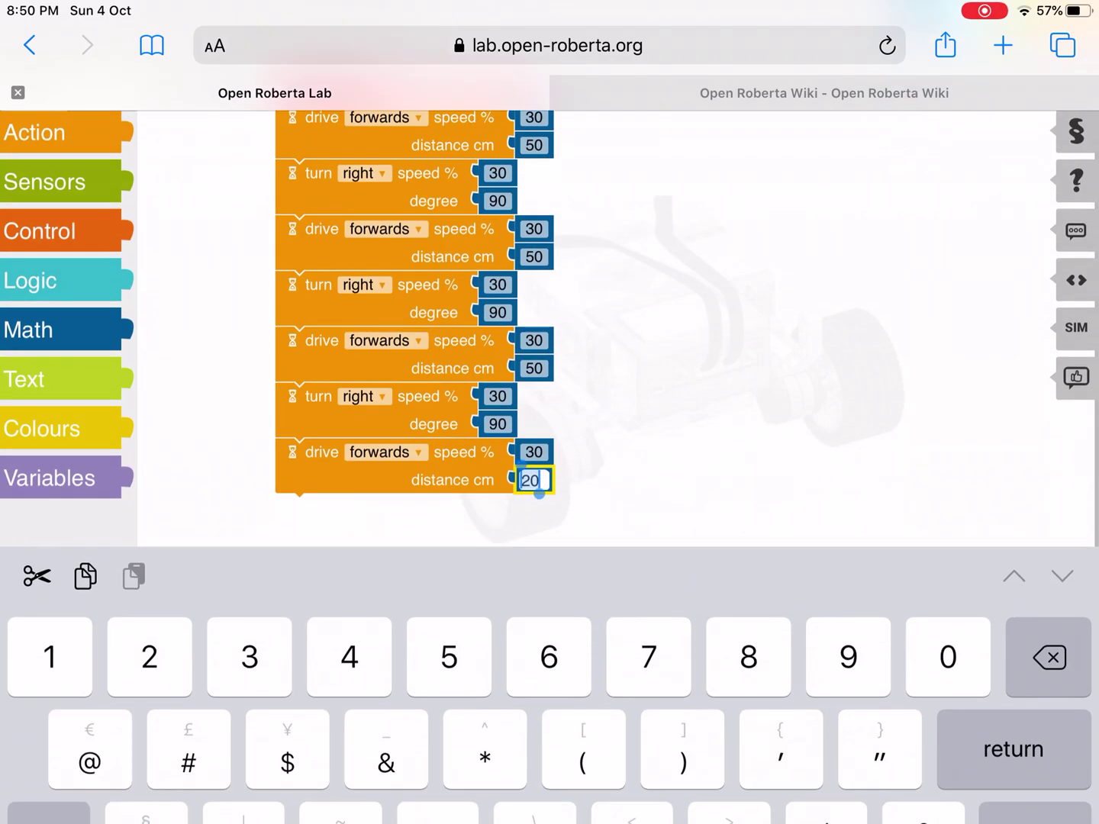
type("50")
key("Return")
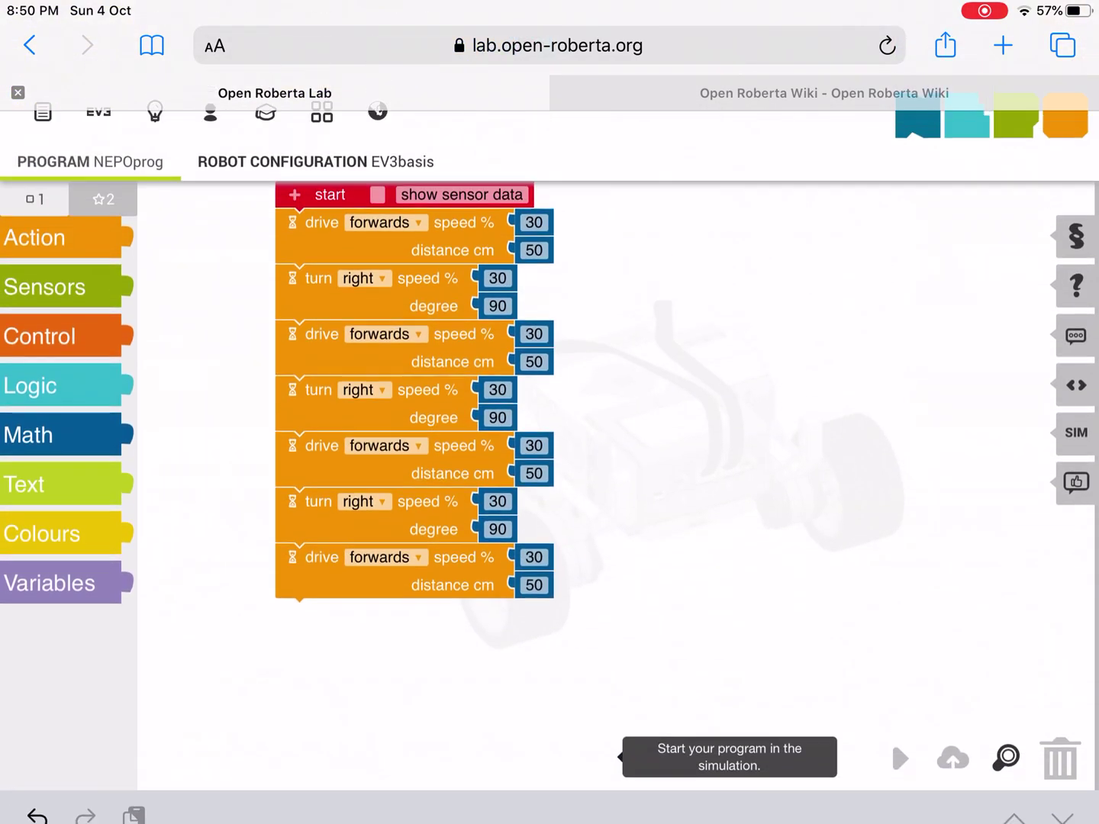
left_click(60, 267)
left_click_drag(197, 438, 317, 654)
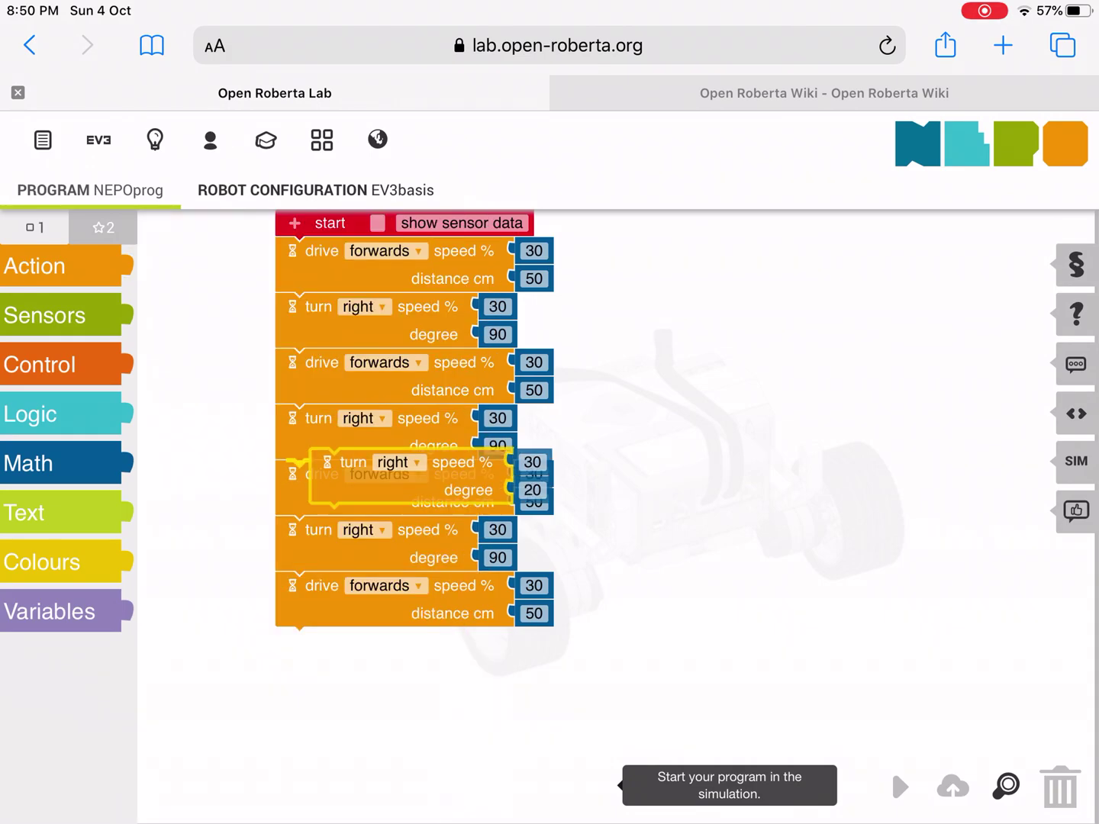
left_click(497, 669)
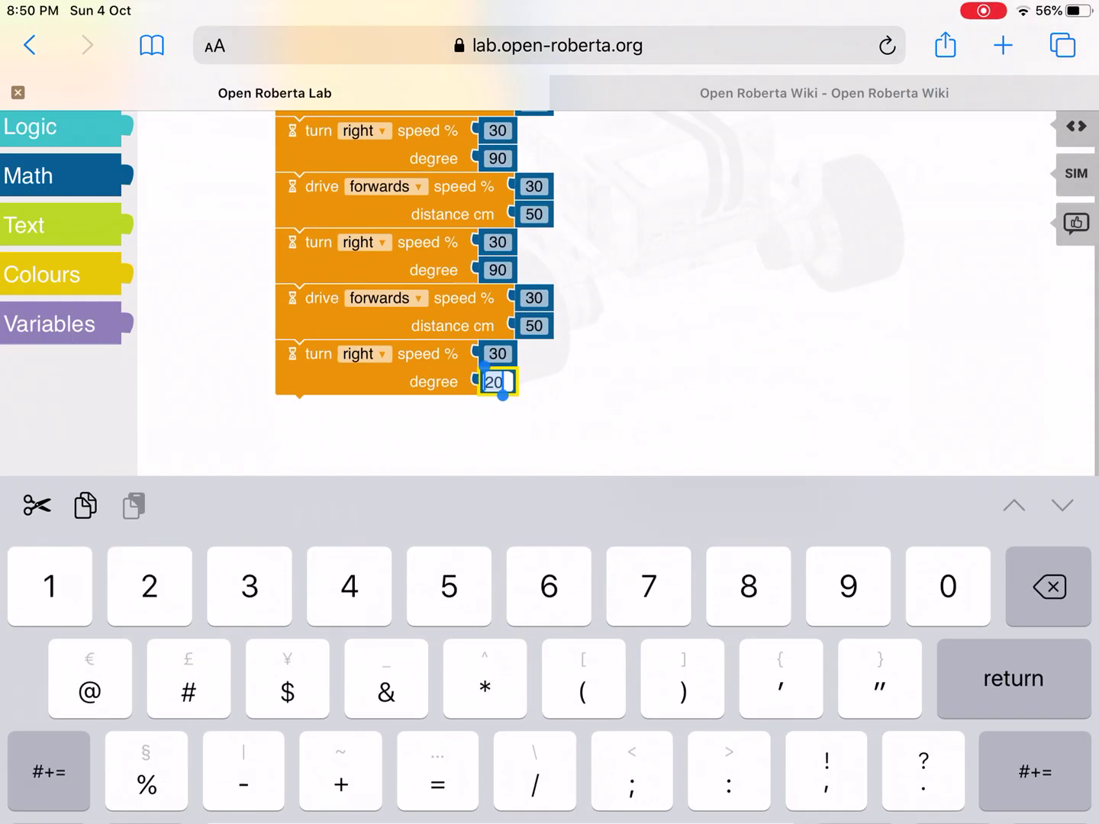
type("90")
key("Return")
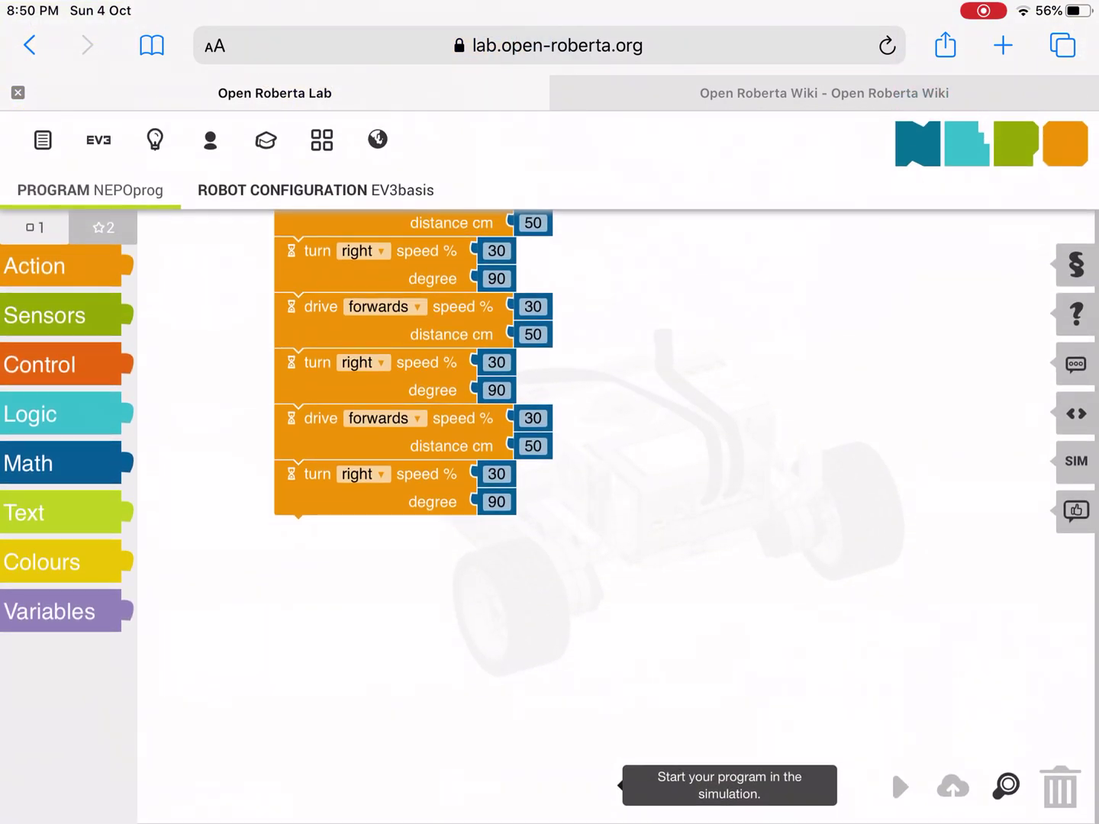
left_click(1076, 461)
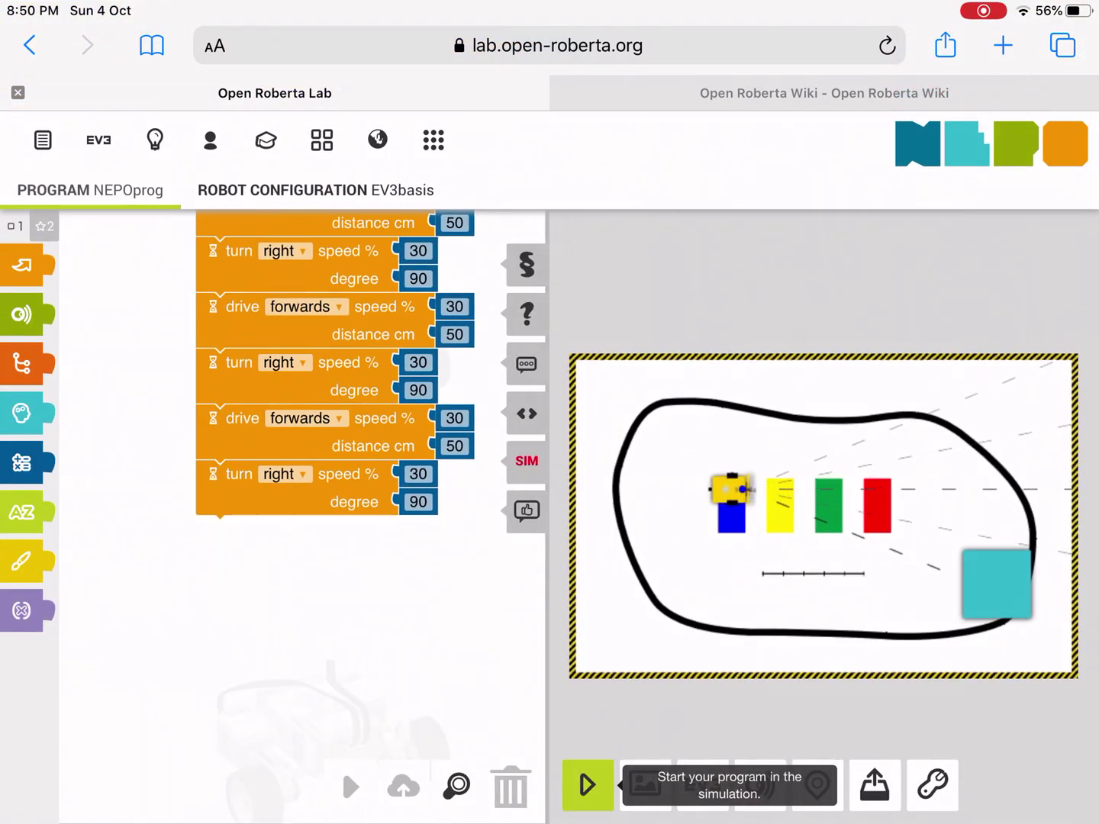
Step: Run the four-sided square program on the simulated EV3 robot
left_click(588, 785)
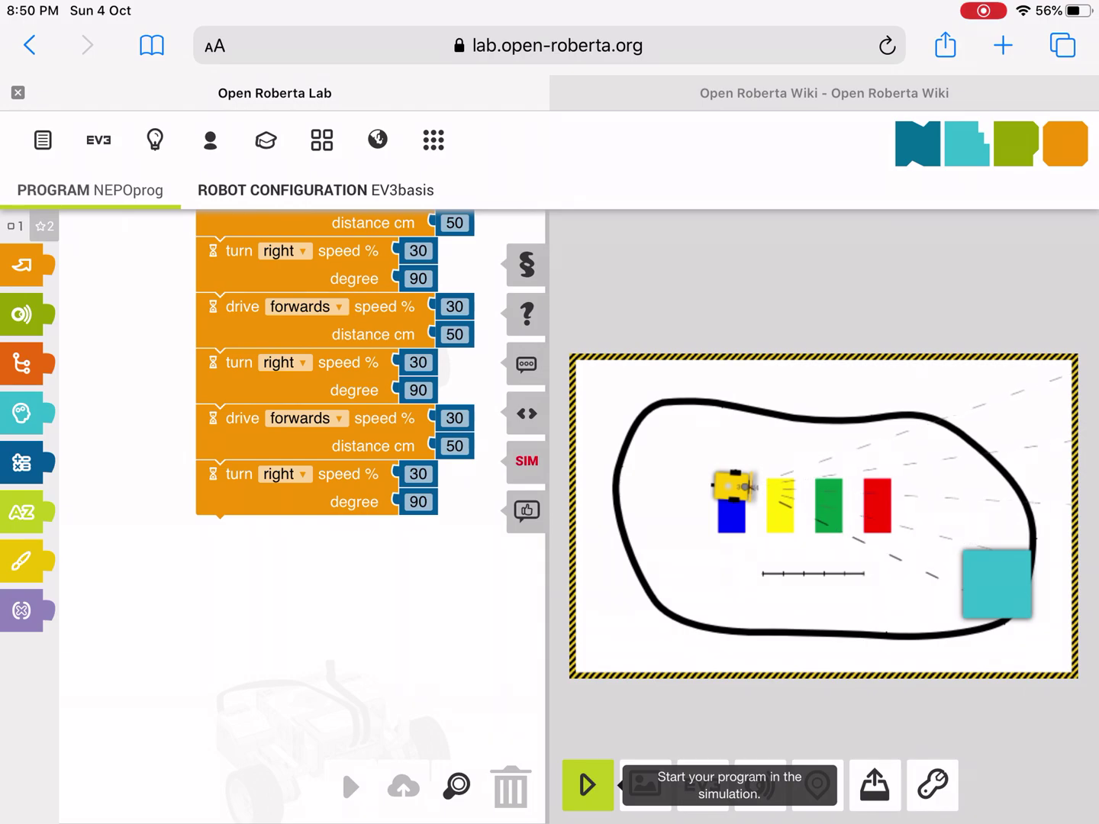
scroll(344, 387, "up", 2)
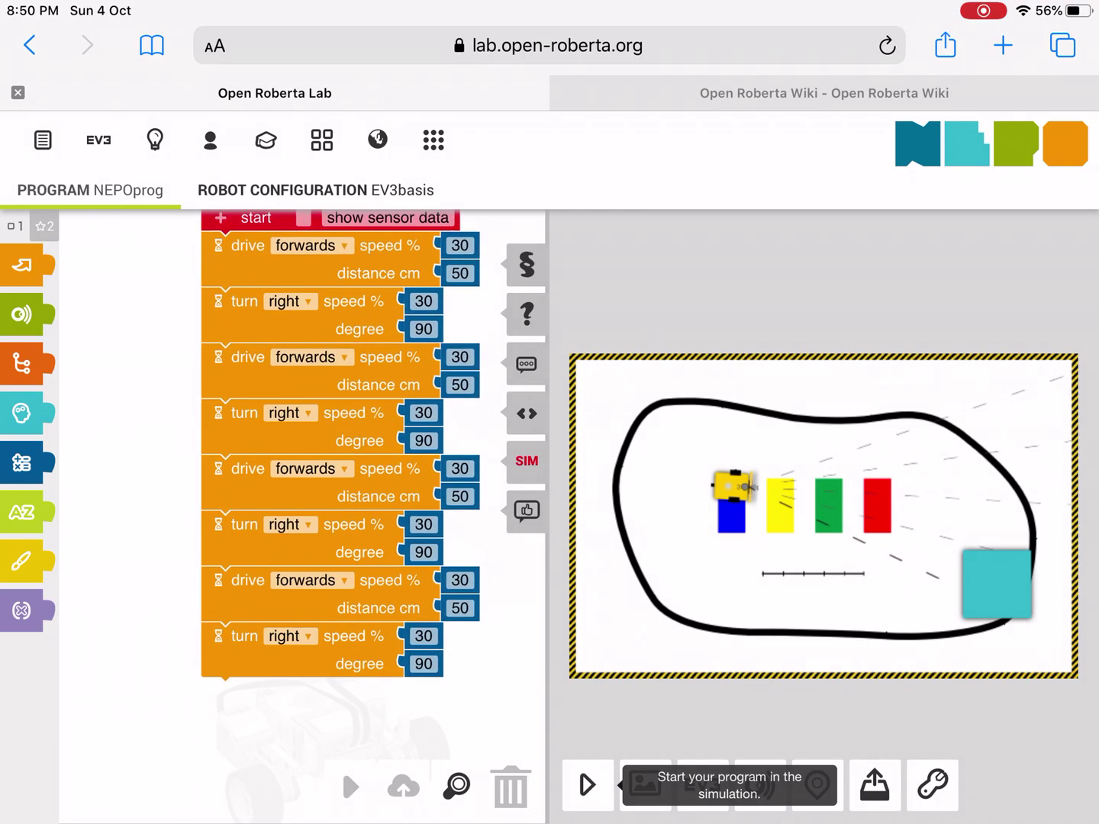